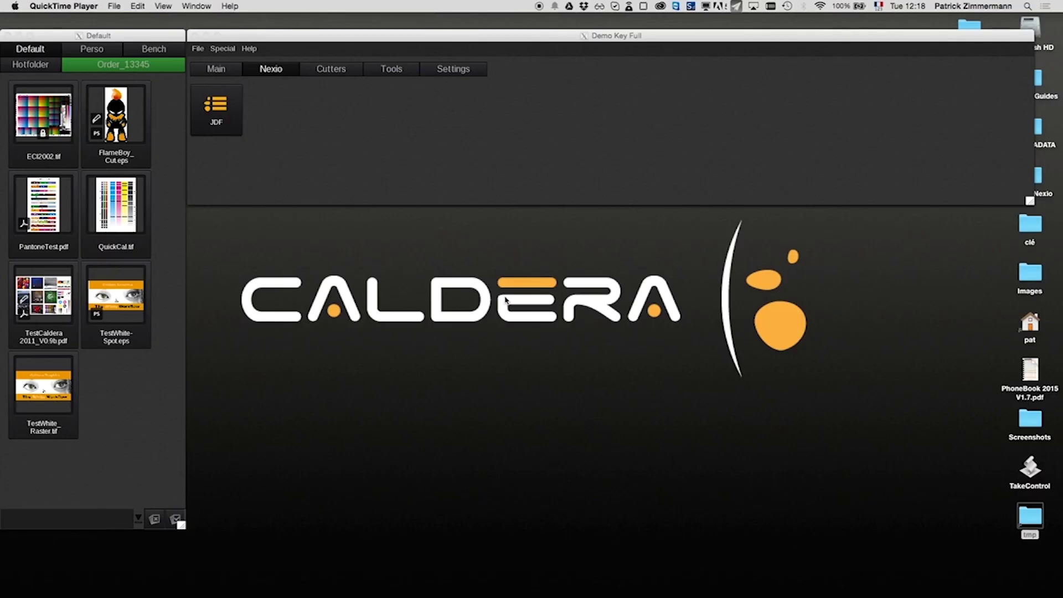
- Bring Enfocus Switch forward over Caldera RIP, showing the Caldera Nexio Collect + Report flow
mouse_move(607, 591)
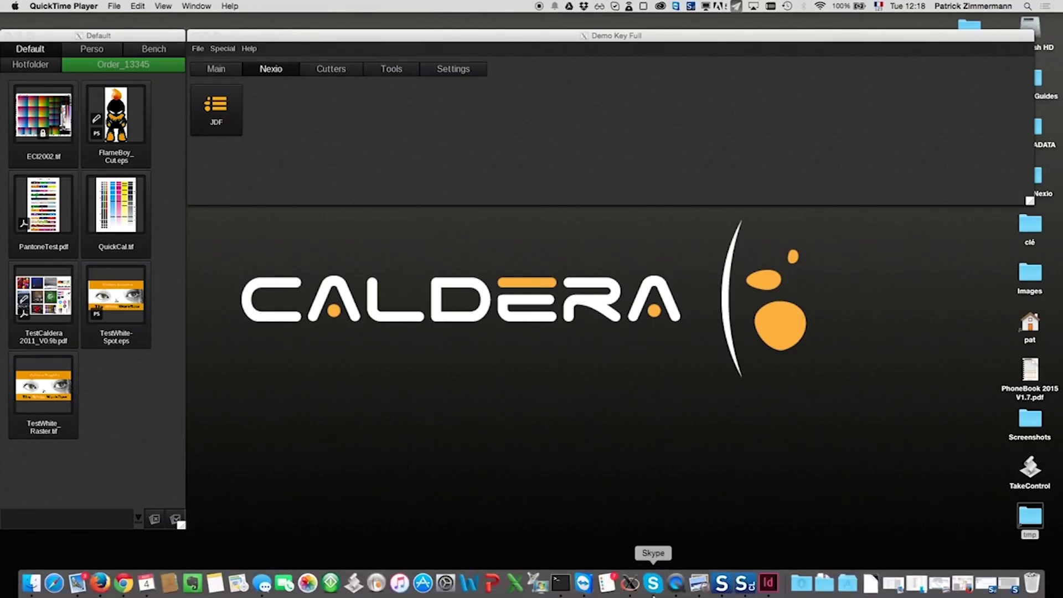
click(720, 588)
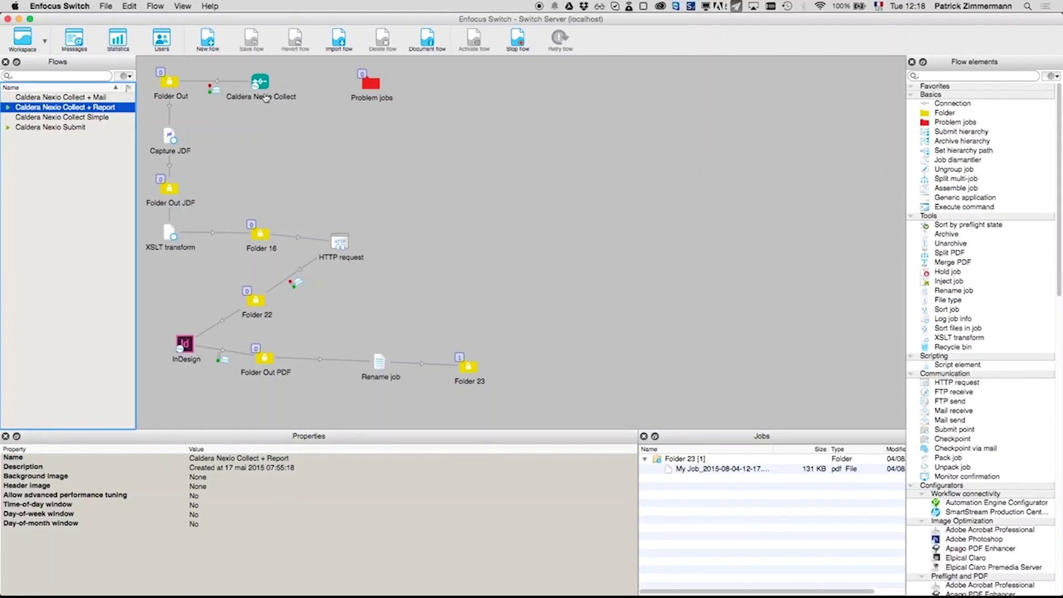
- Display the Caldera Nexio Submit flow, with its three chains each ending in a Done Folder
click(86, 127)
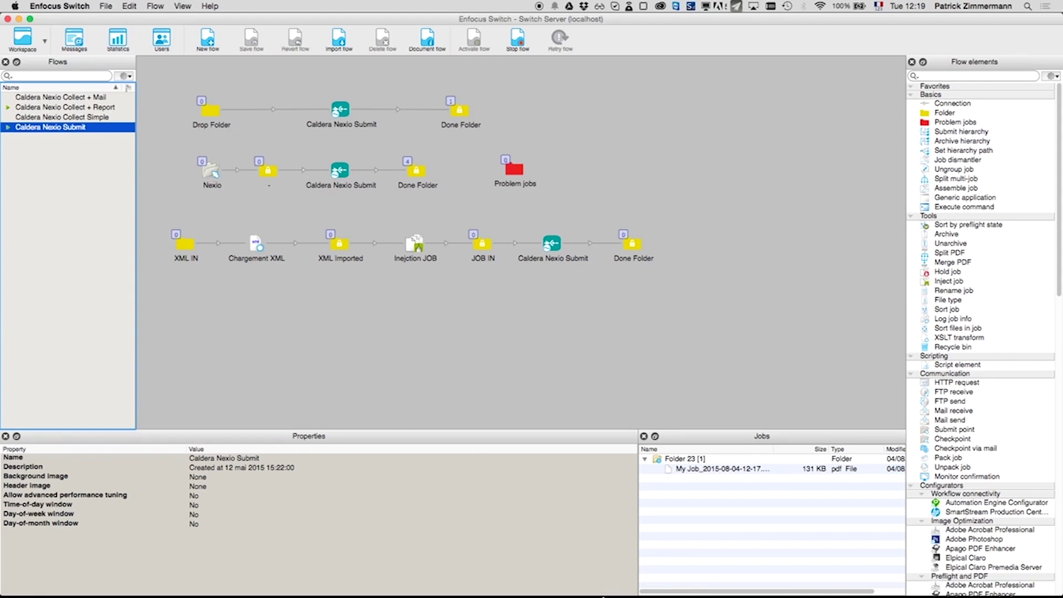
mouse_move(597, 595)
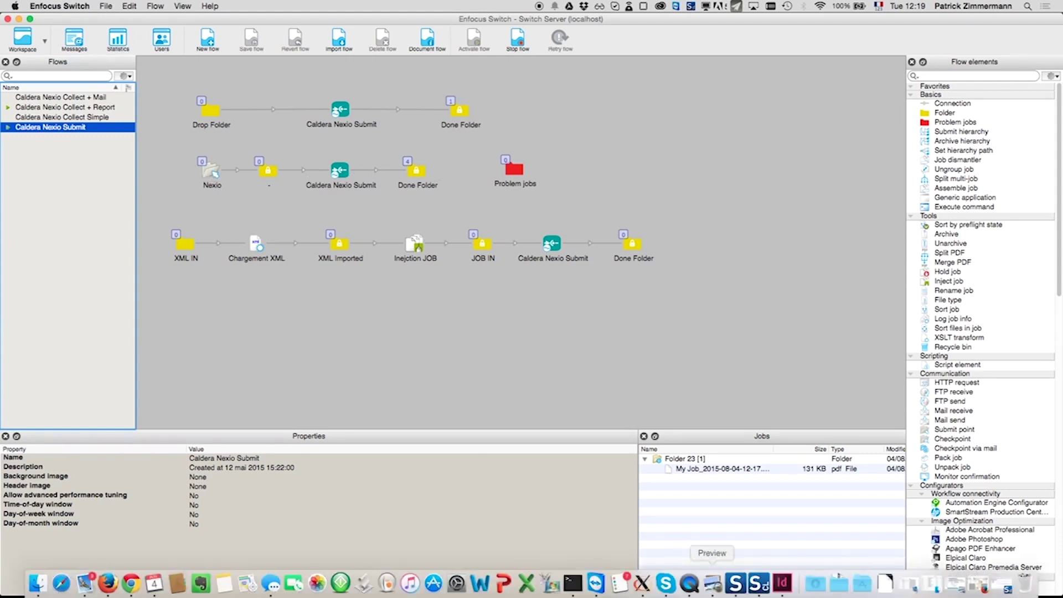
- In SwitchClient, pick FlameBoy_Cut.eps as the file to submit
click(756, 587)
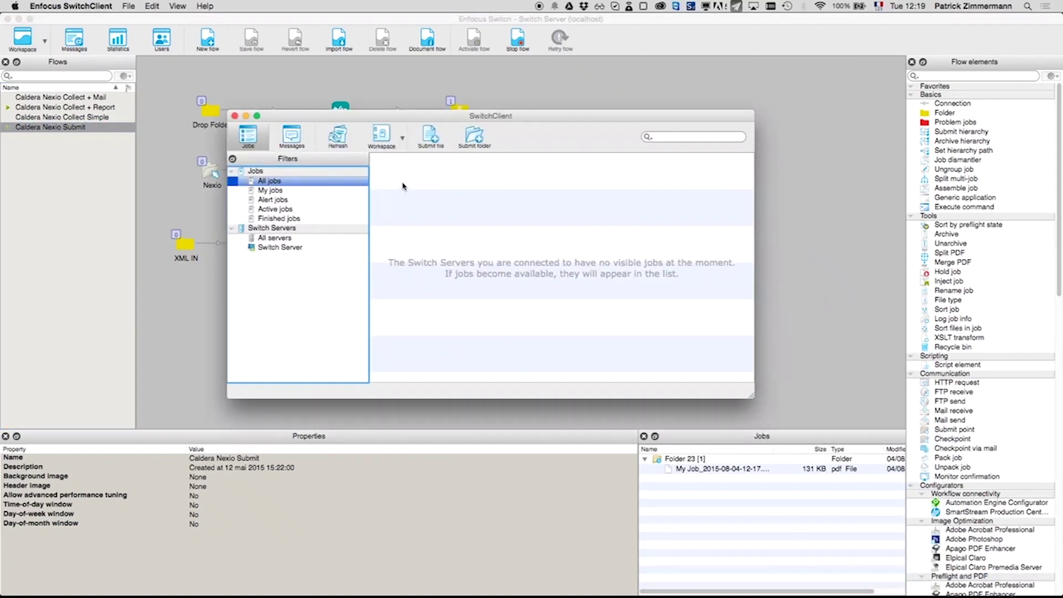
click(423, 145)
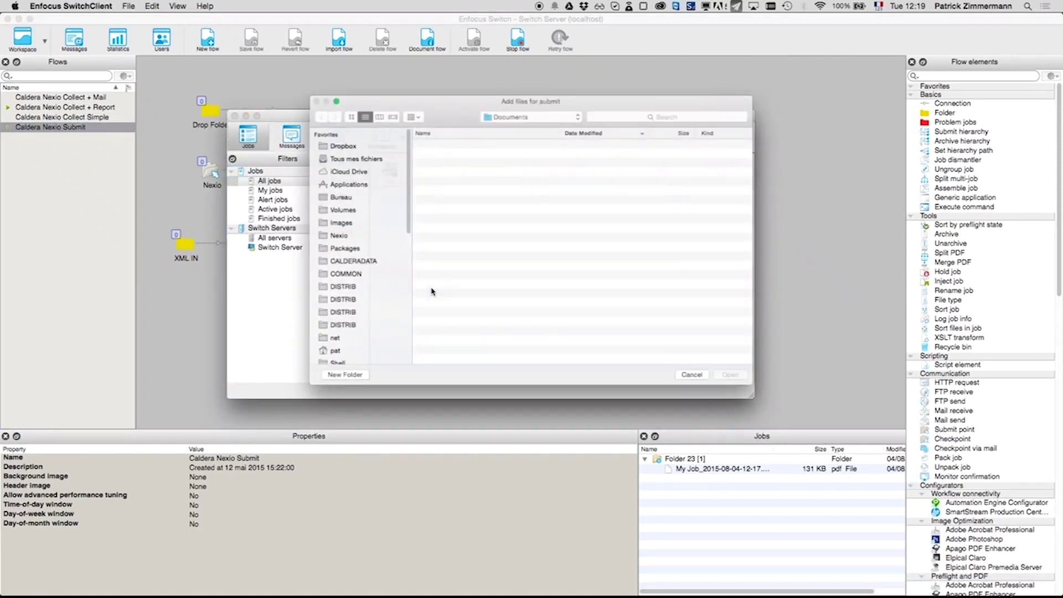
click(430, 208)
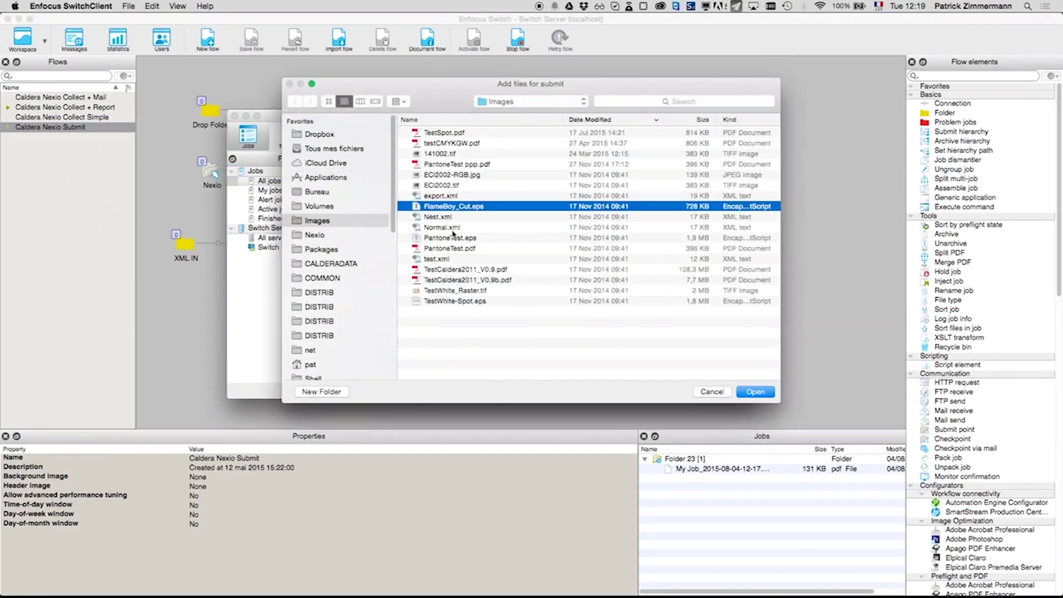
click(756, 393)
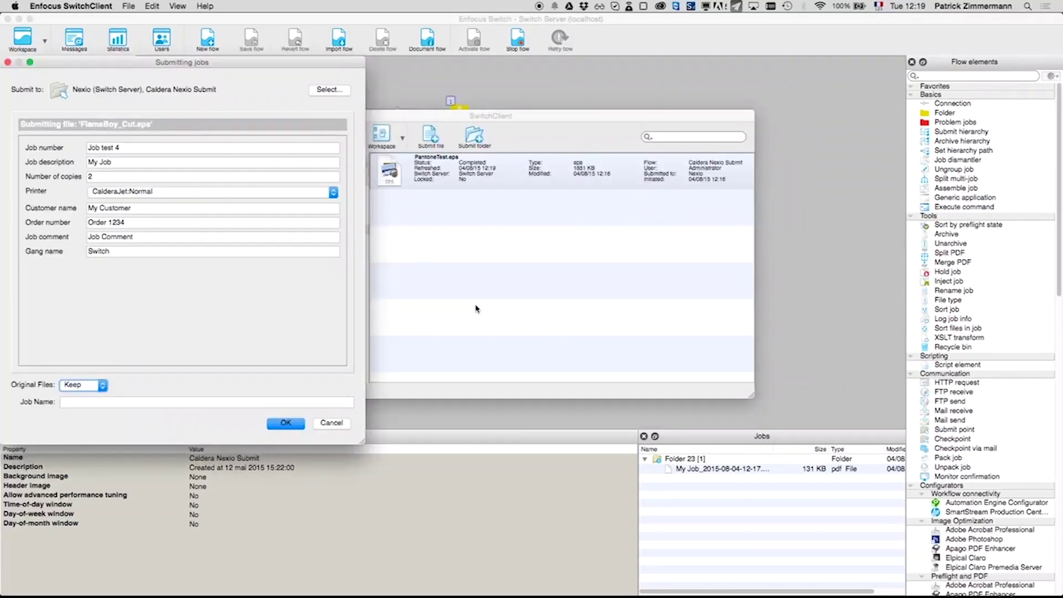
- Submit the job as 2 copies on the CalderaJet:Normal printer
drag(123, 61, 418, 109)
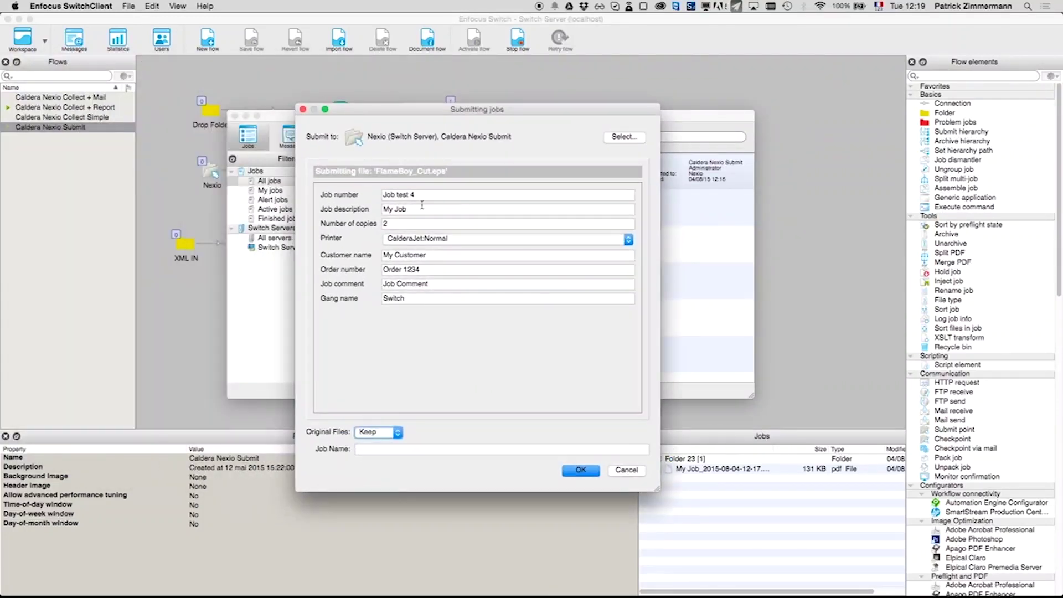
click(390, 242)
click(346, 242)
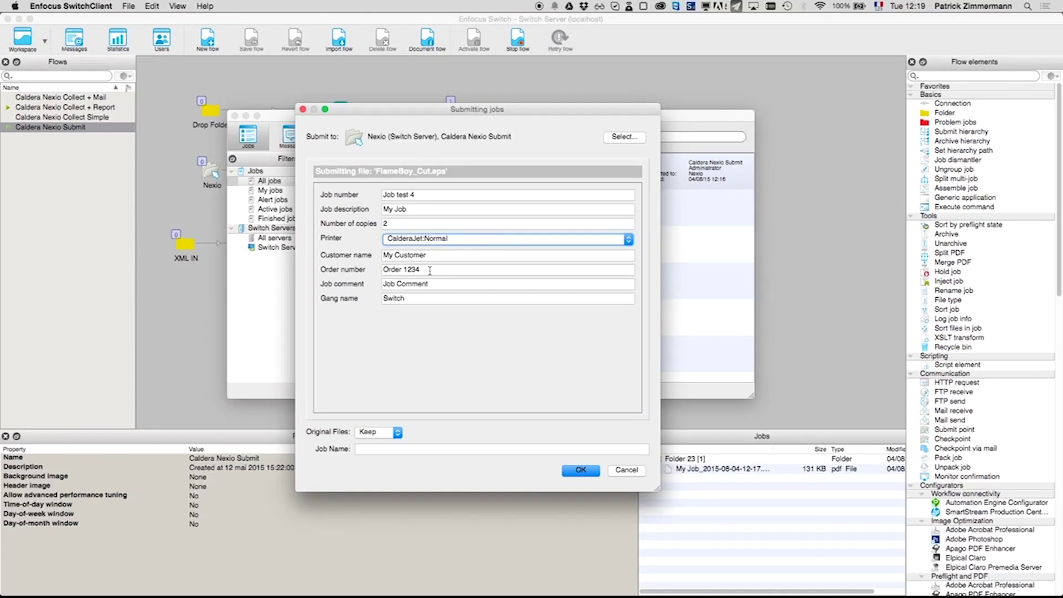
click(578, 471)
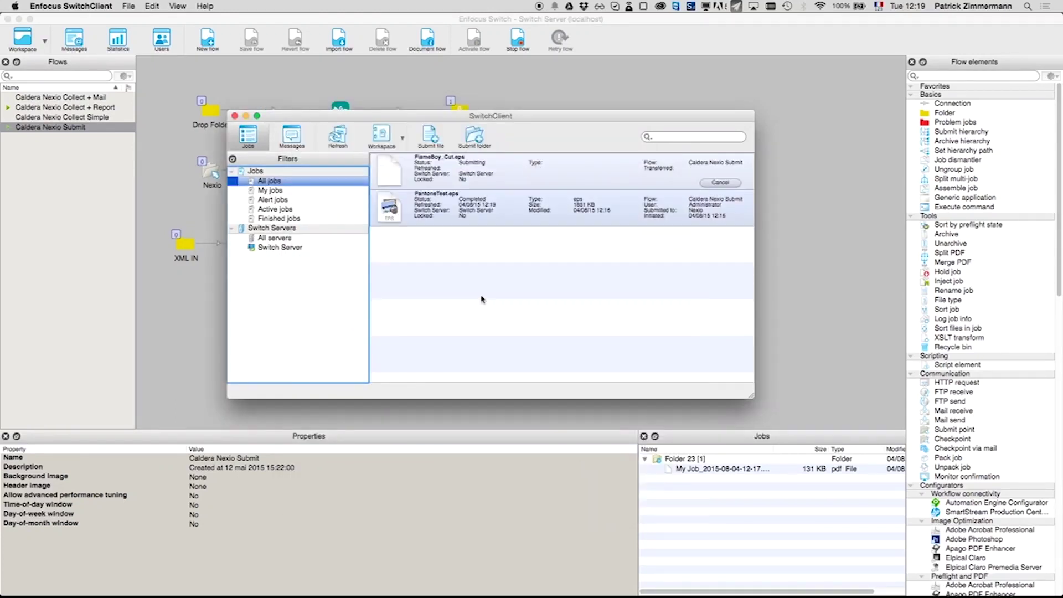
- Hide SwitchClient and Switch, and open the new order folder holding the job
click(246, 116)
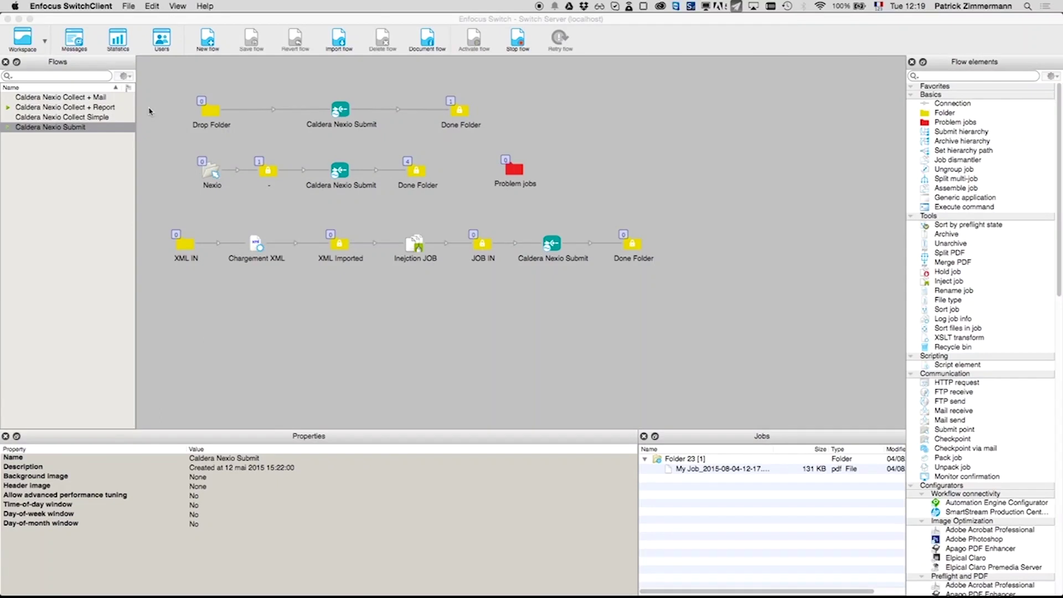
click(19, 20)
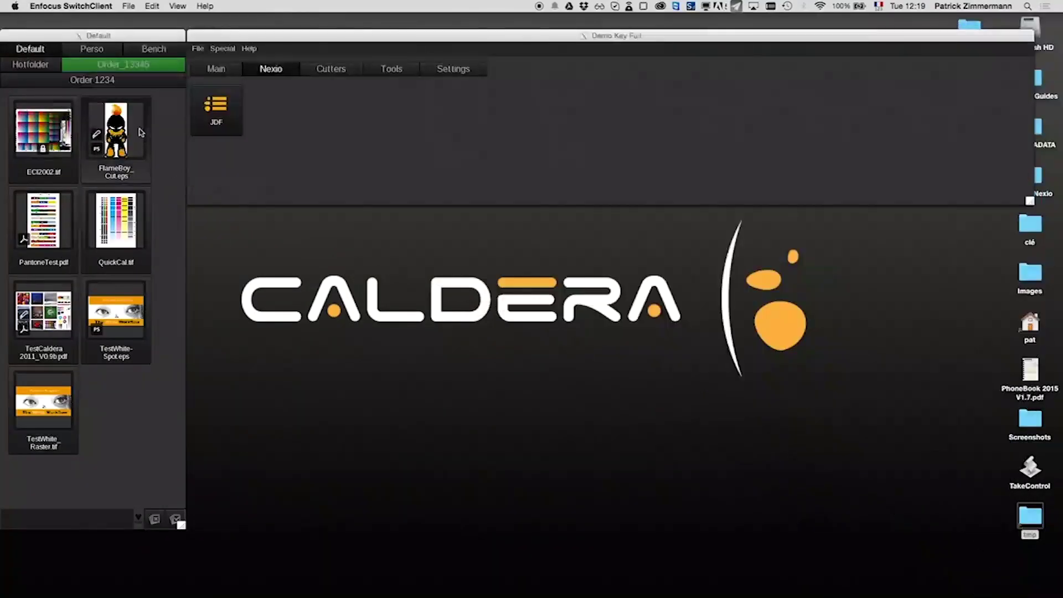
click(119, 82)
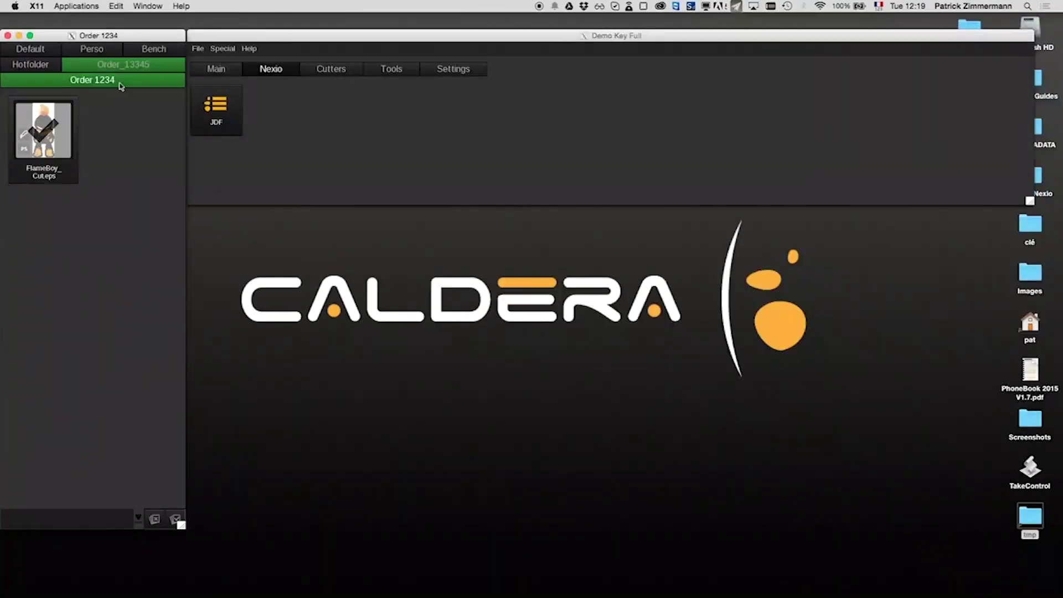
- Drop FlameBoy_Cut.eps onto the JDF hotfolder in Caldera's Nexio tools
click(318, 126)
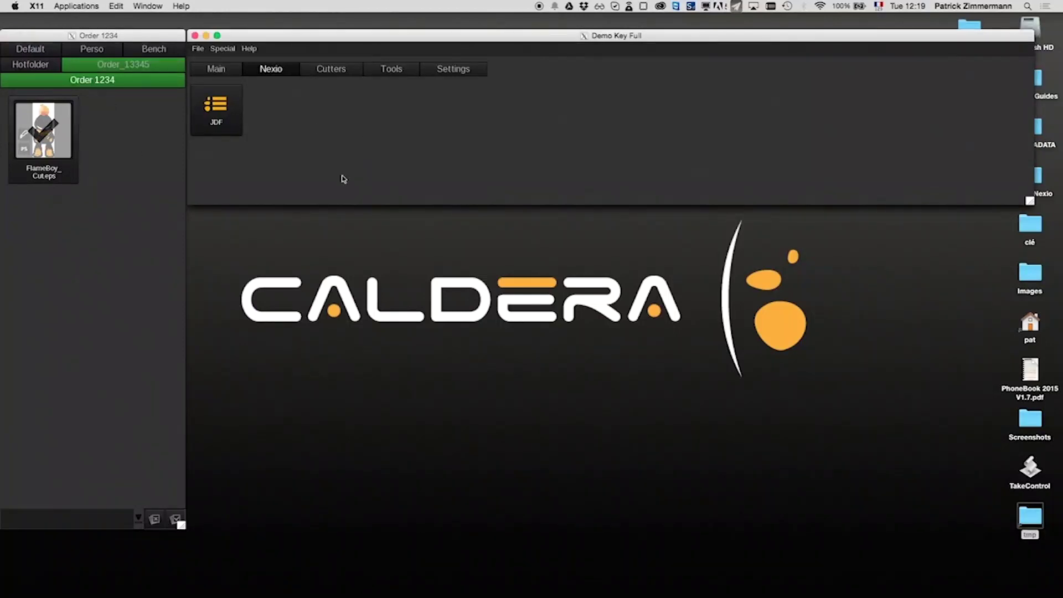
click(227, 72)
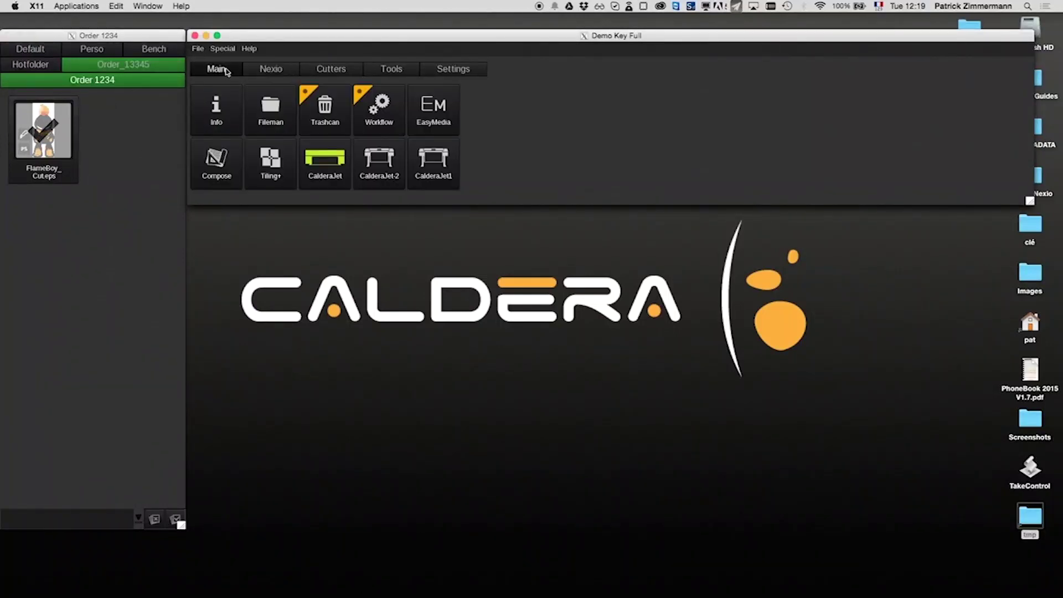
click(271, 69)
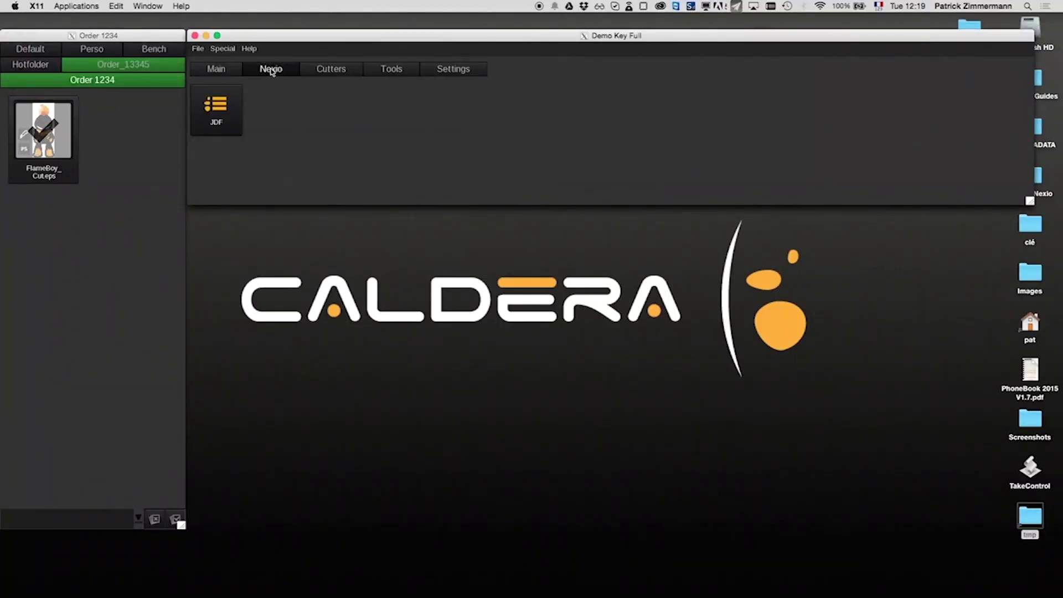
click(101, 151)
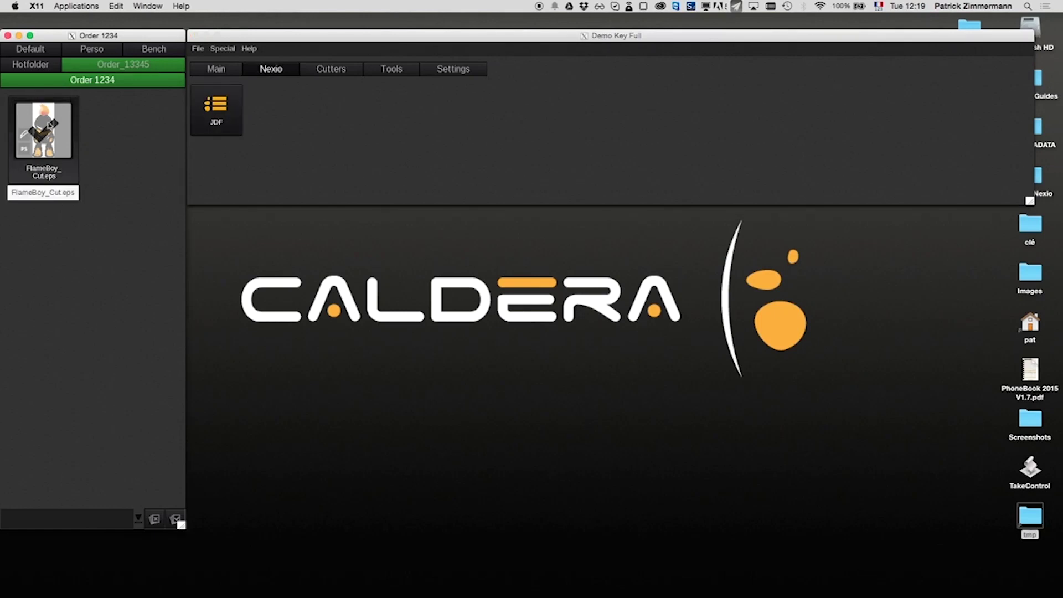
mouse_move(49, 125)
mouse_down()
mouse_move(150, 84)
mouse_move(230, 95)
mouse_move(226, 105)
mouse_up()
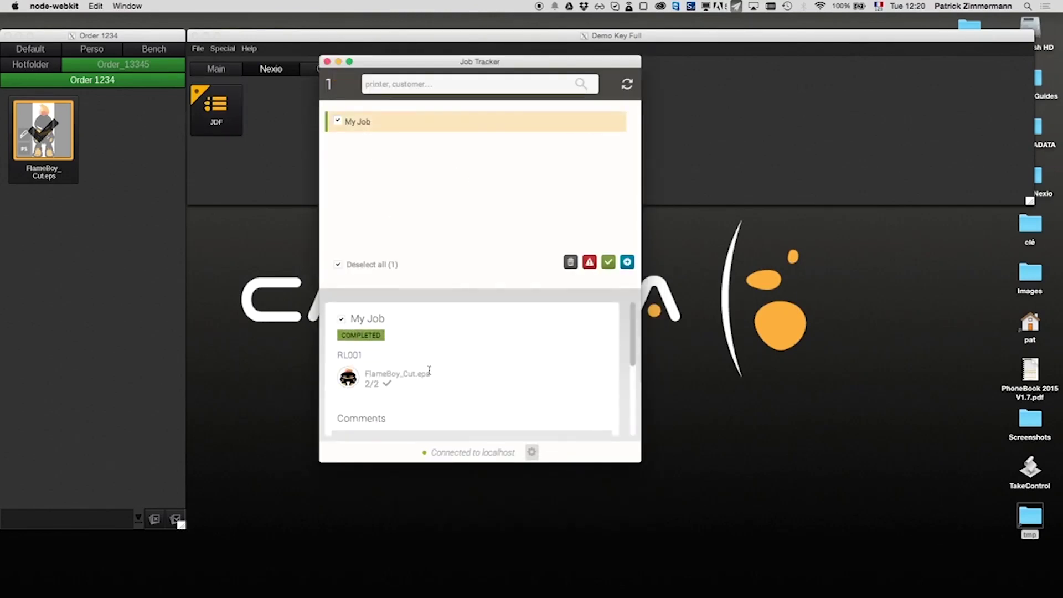
- Check in Job Tracker that My Job is COMPLETED with FlameBoy_Cut.eps at 2/2 copies
scroll(441, 380, down, 5)
scroll(442, 379, down, 2)
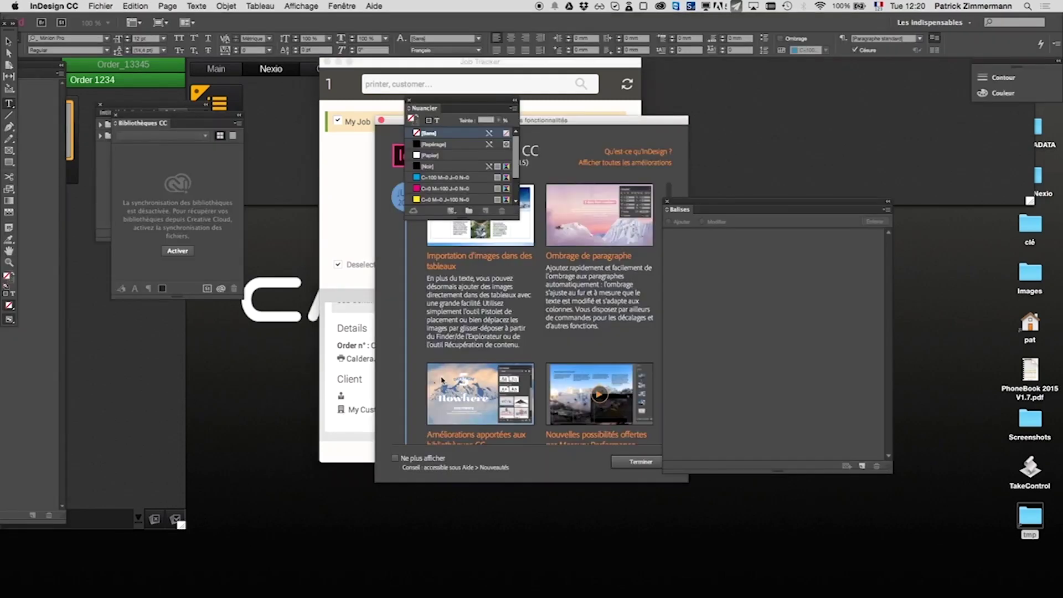
key(super+h)
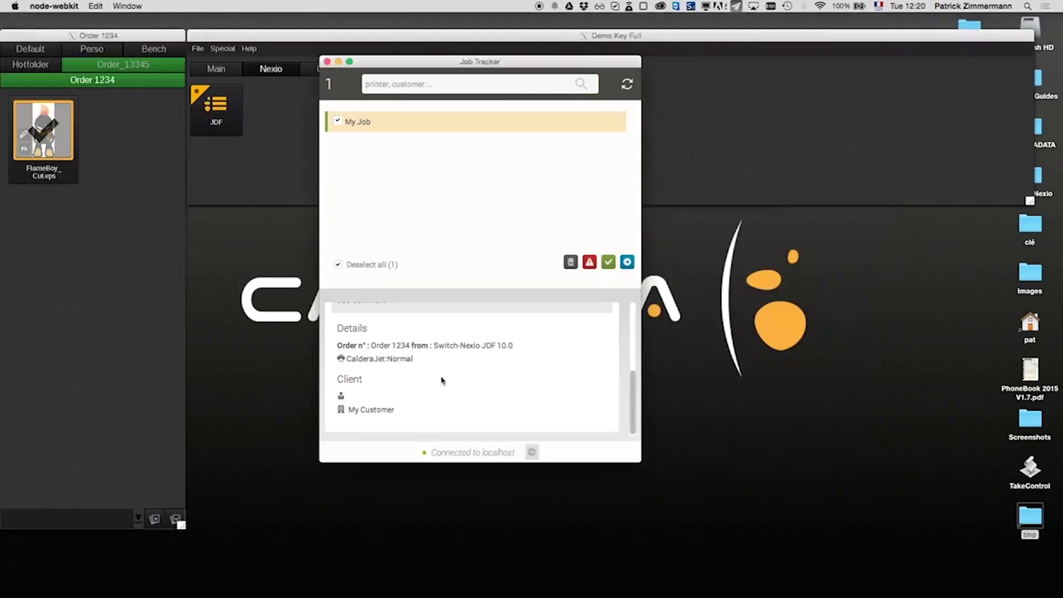
scroll(442, 380, up, 5)
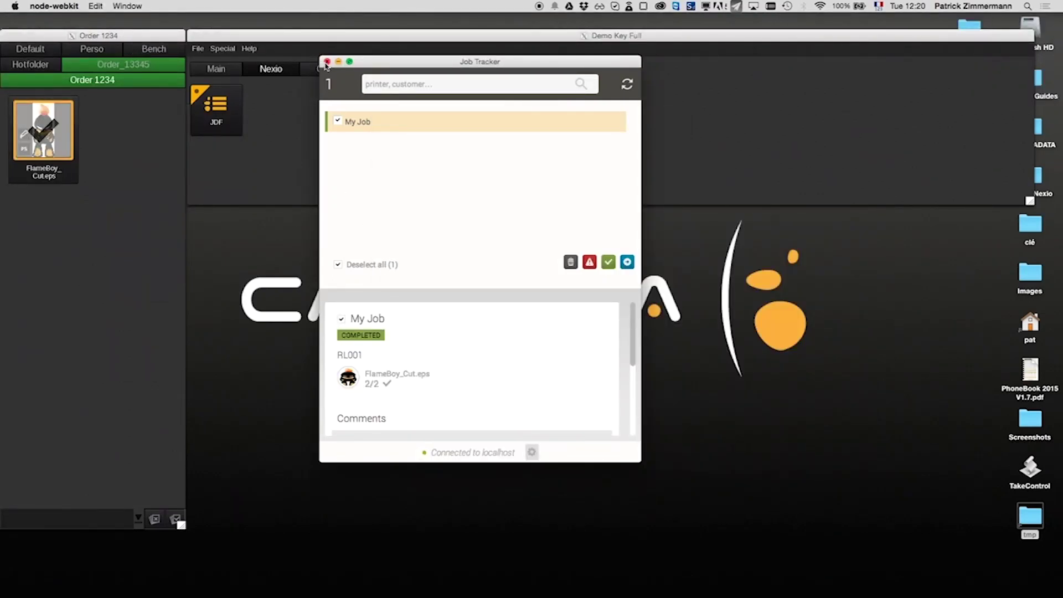
- Close the Job Tracker and return to Enfocus Switch
click(327, 61)
click(328, 69)
mouse_move(638, 596)
click(722, 584)
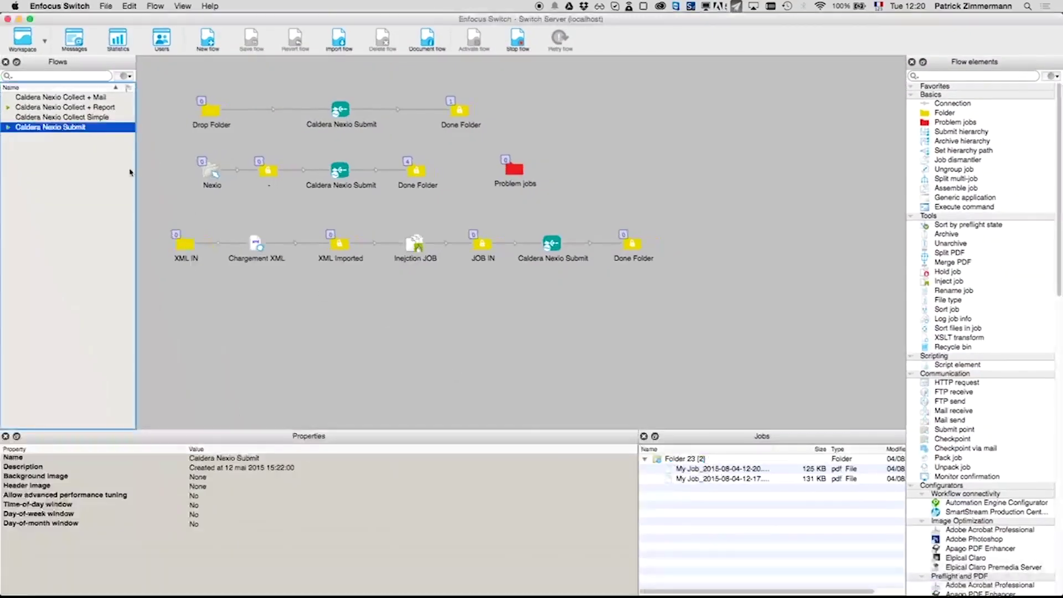
- Show the Collect element, then Folder 23 holding two My_Job PDFs (125 KB, 131 KB)
click(90, 109)
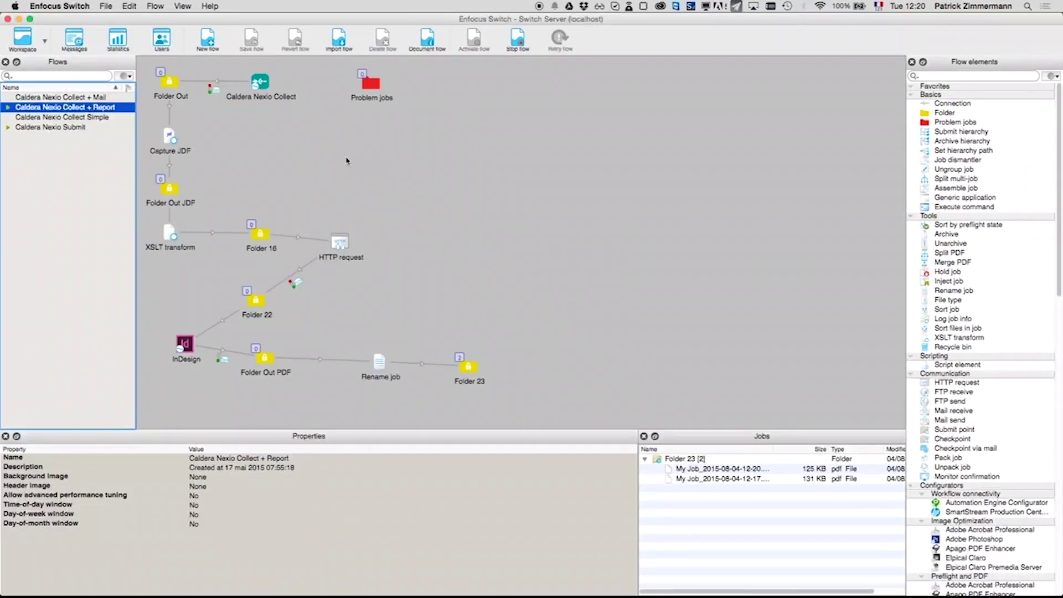
click(259, 89)
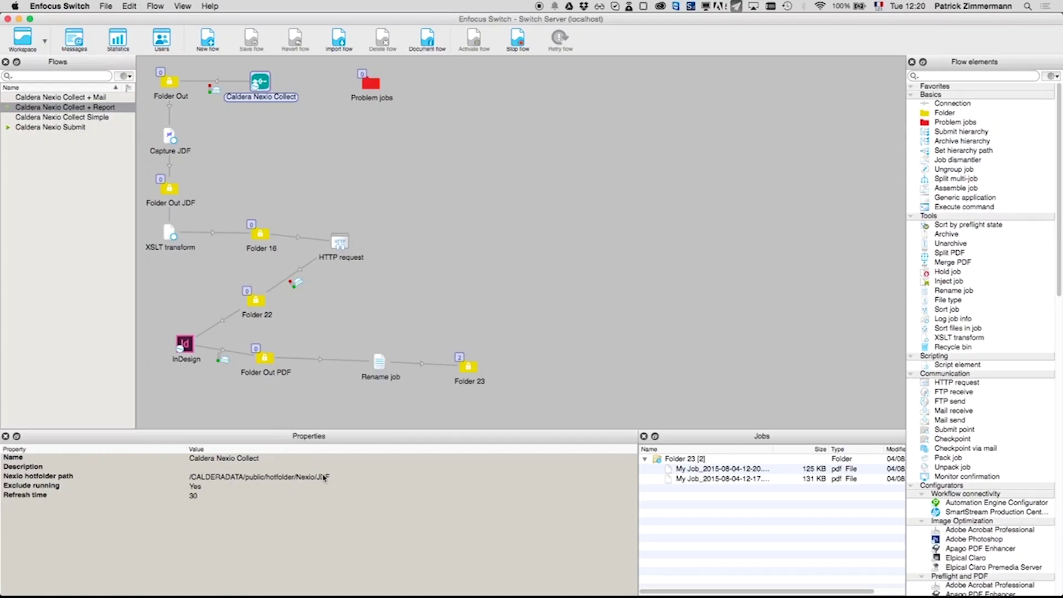
mouse_move(327, 480)
click(468, 367)
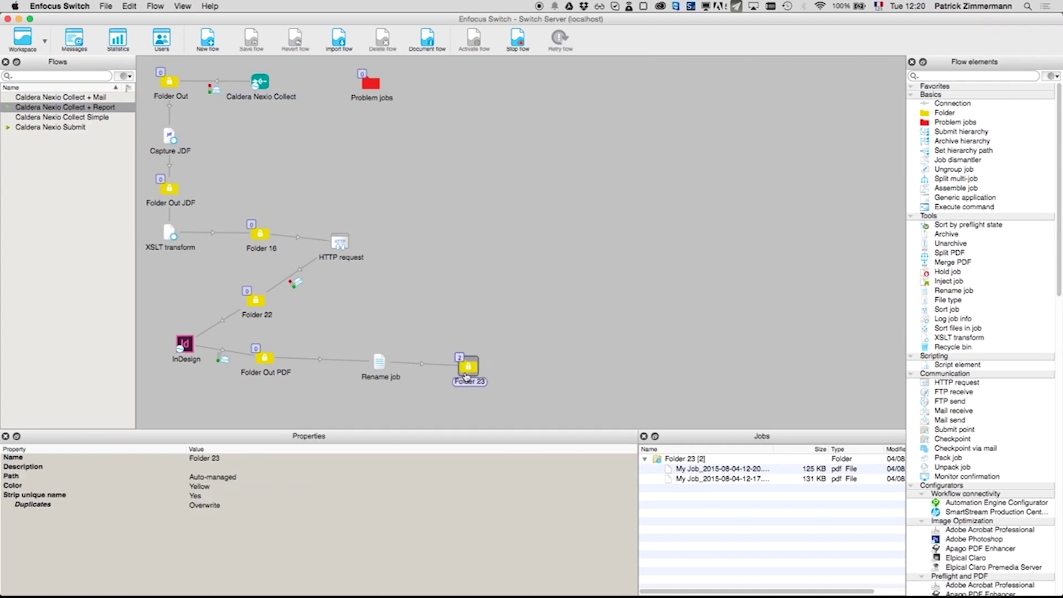
- Open the newest My_Job JDF report in Acrobat, review its job and print details, then close it
double_click(707, 469)
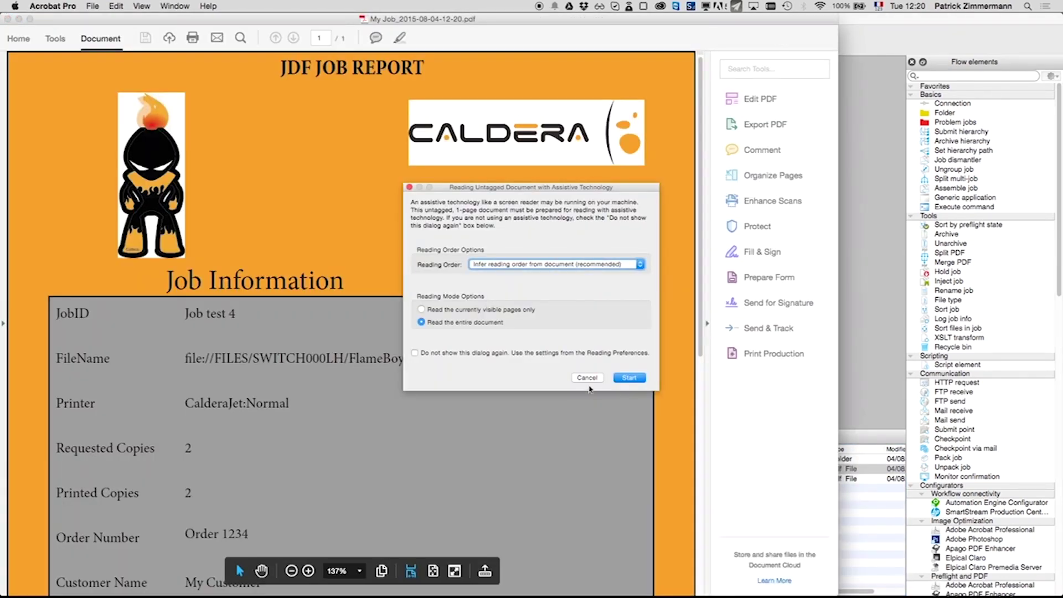
click(587, 379)
scroll(483, 322, down, 3)
scroll(234, 356, down, 2)
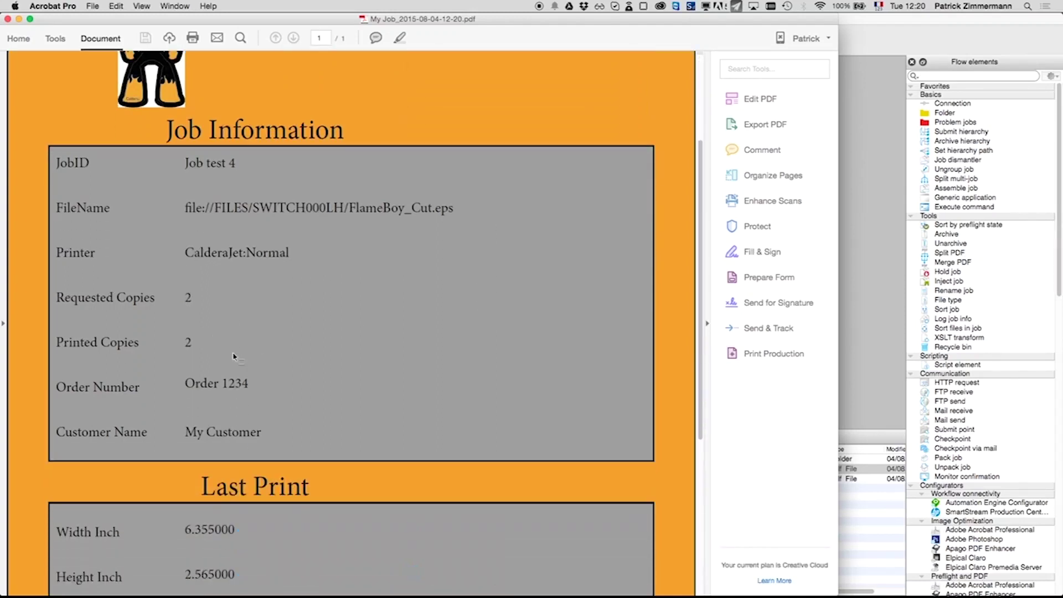
scroll(233, 356, down, 7)
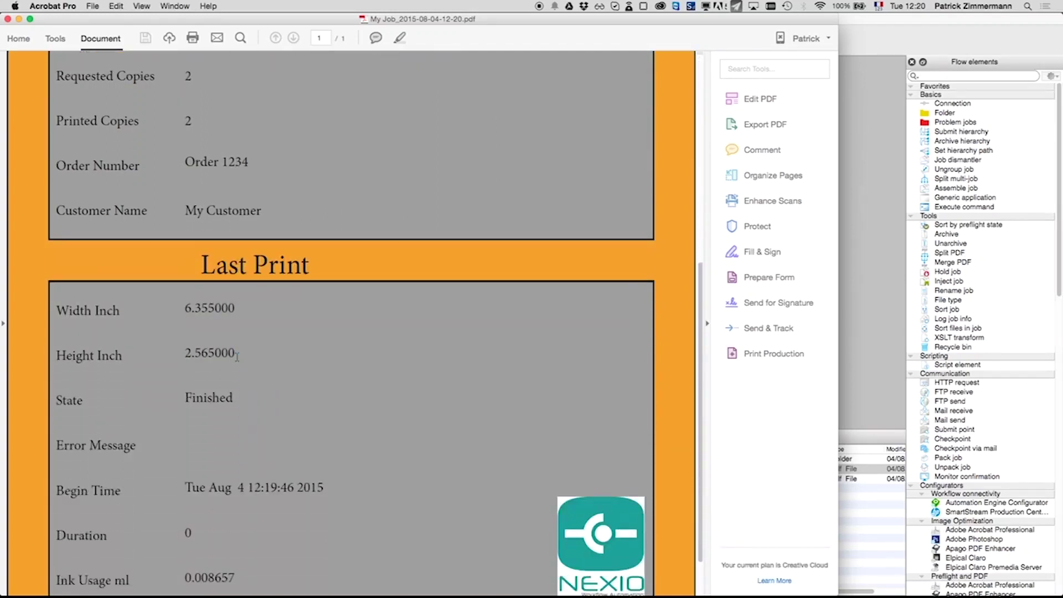
scroll(237, 356, down, 2)
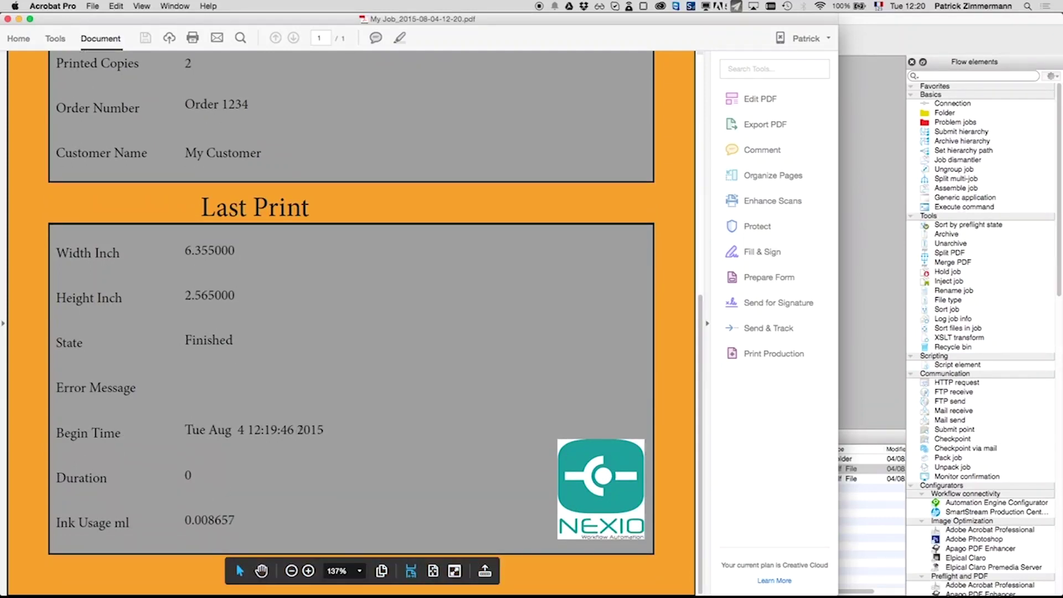
scroll(297, 428, up, 14)
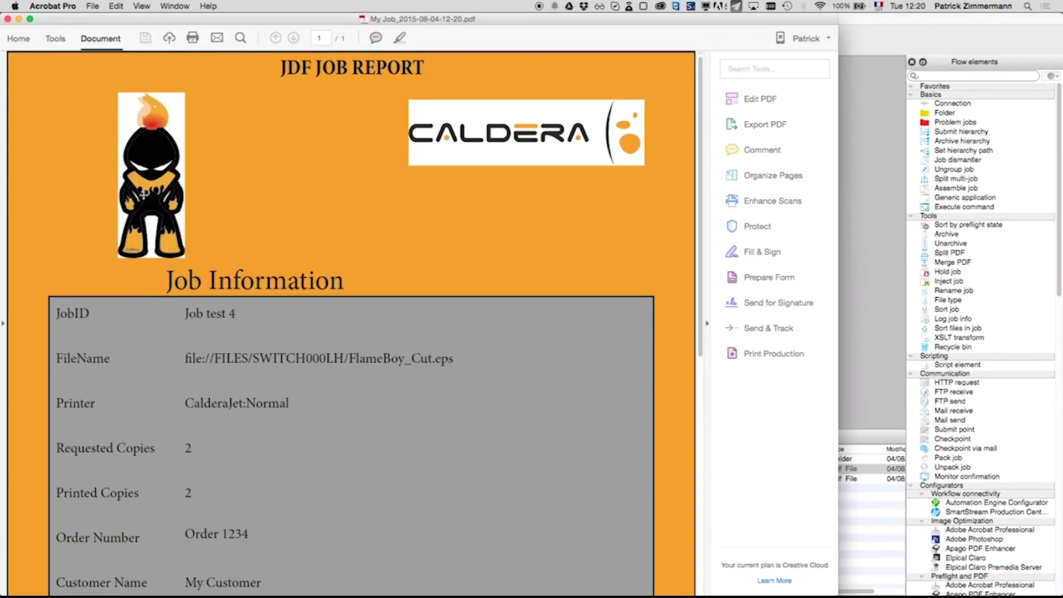
click(7, 20)
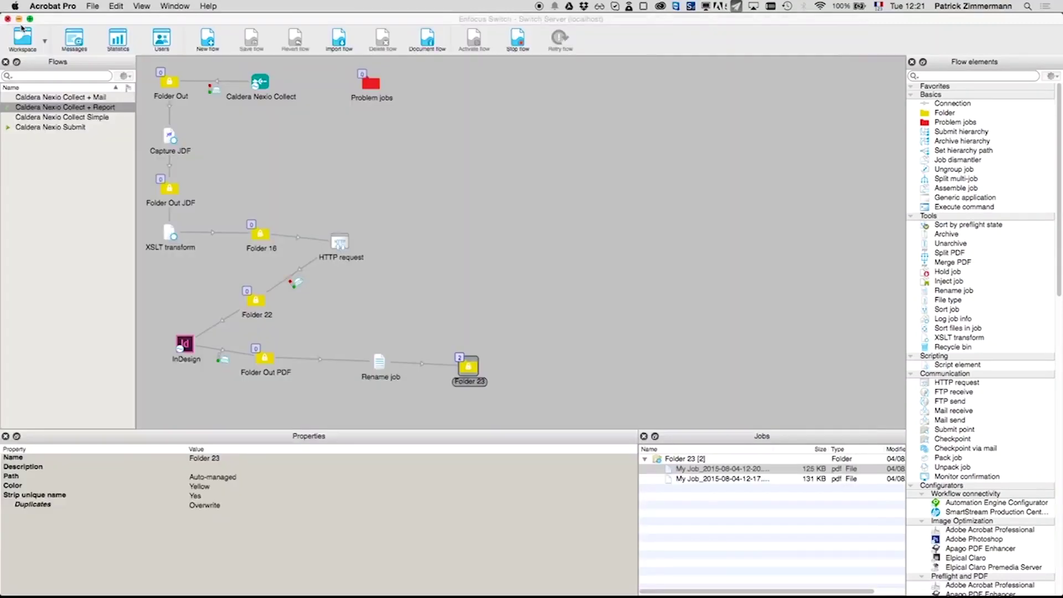
- Show the Submit element's settings: 3 copies, CalderaJet:Normal, 10-second response delay
click(72, 128)
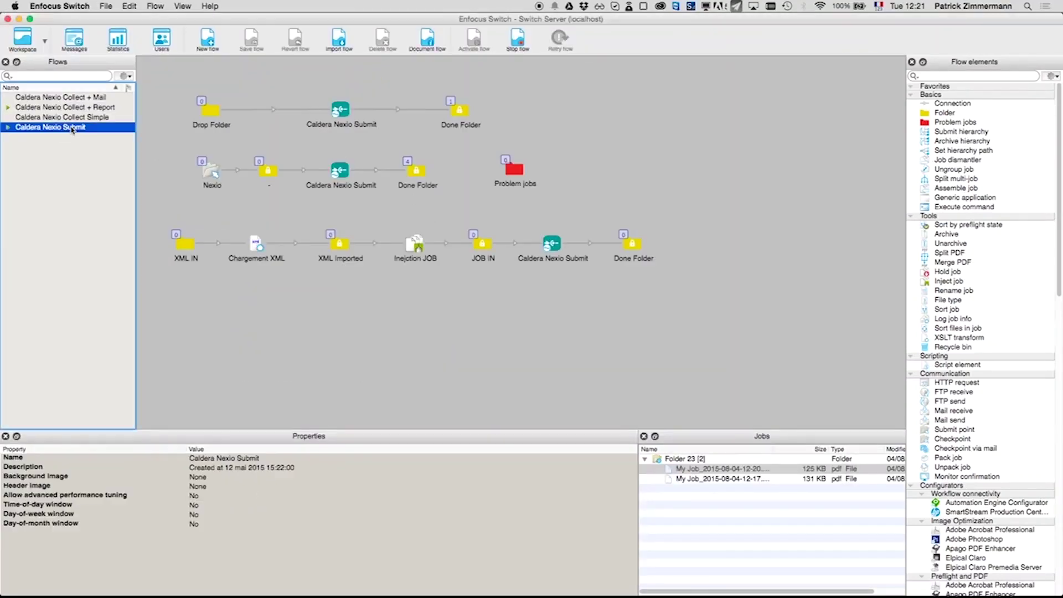
click(344, 112)
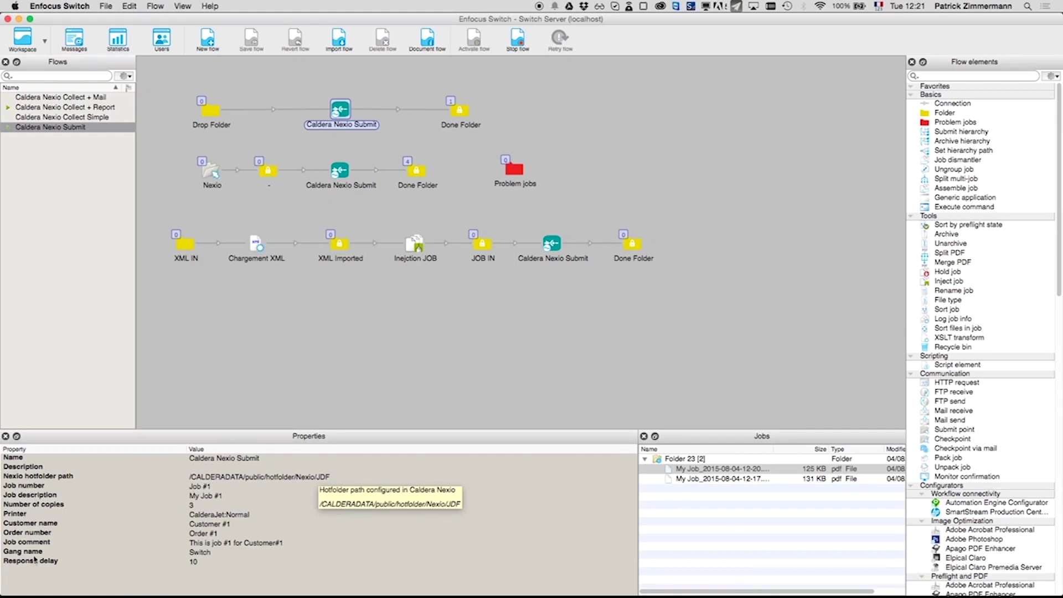
click(199, 488)
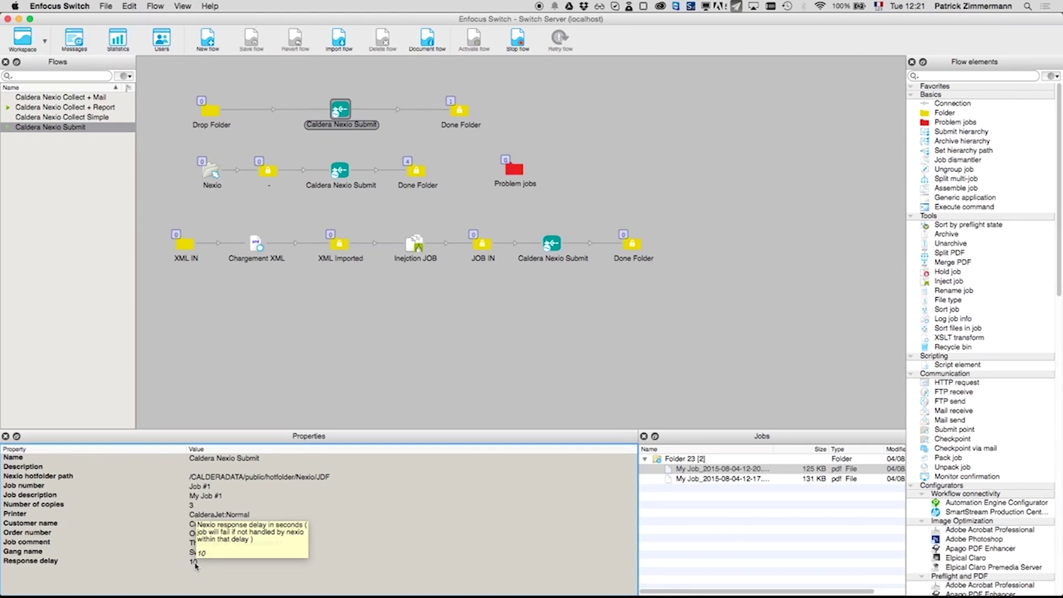
- Reselect the Collect element to read its Exclude running Yes and 30-second refresh settings
click(106, 108)
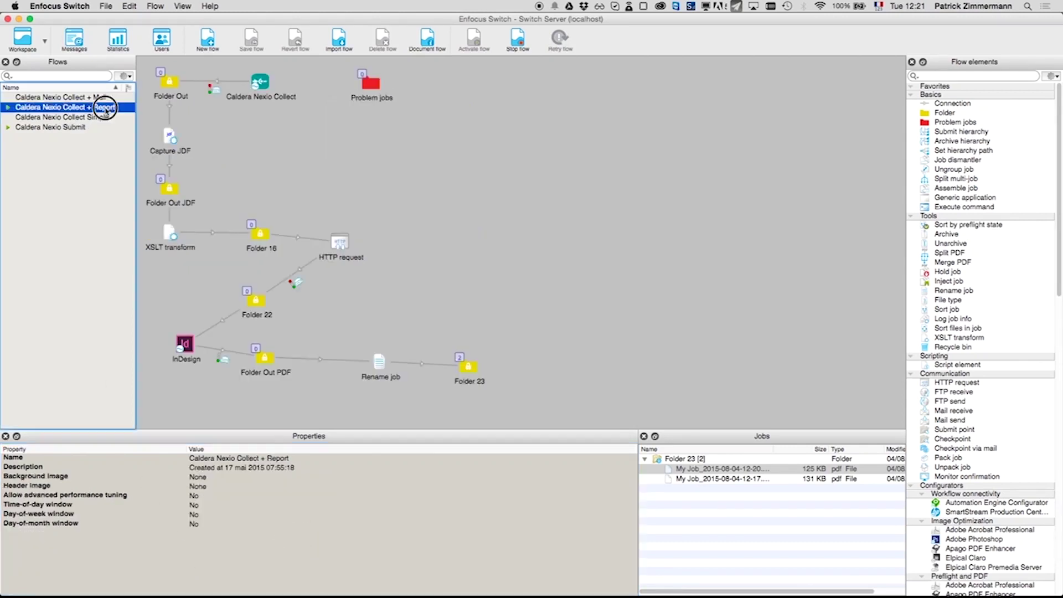
click(264, 85)
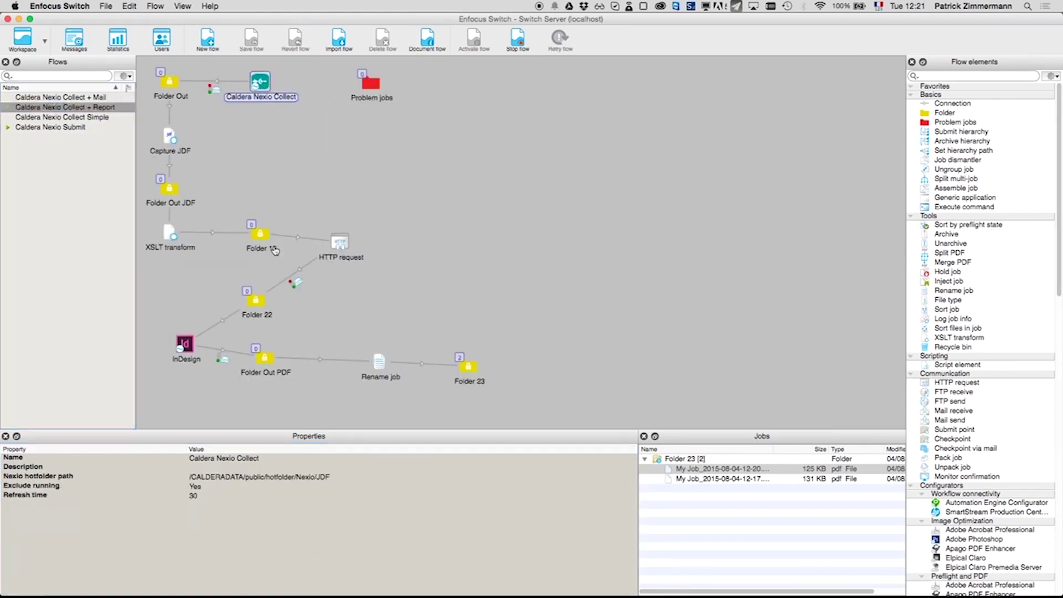
mouse_move(248, 480)
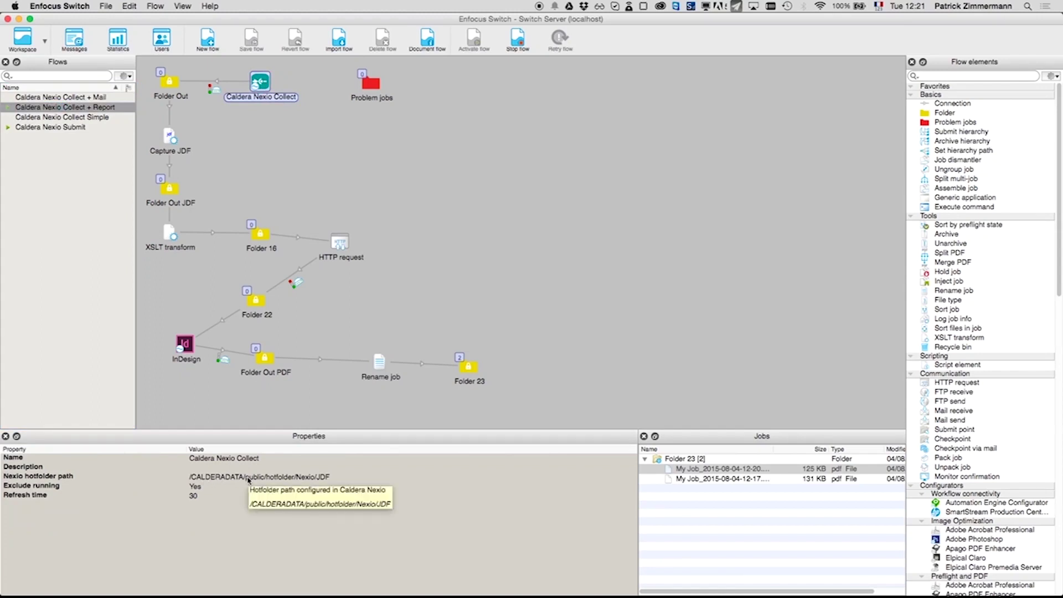
mouse_move(194, 489)
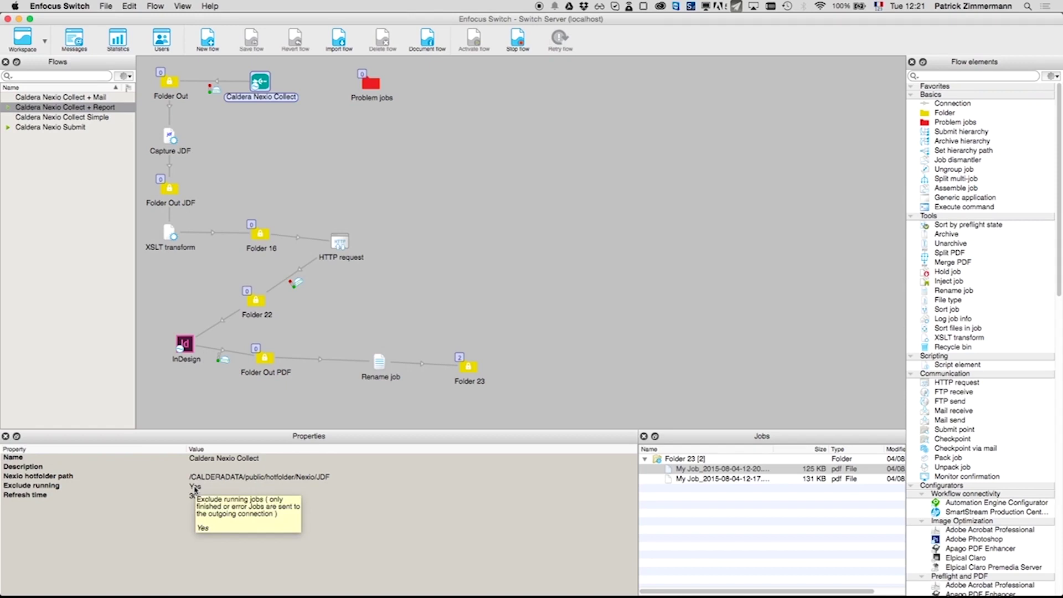